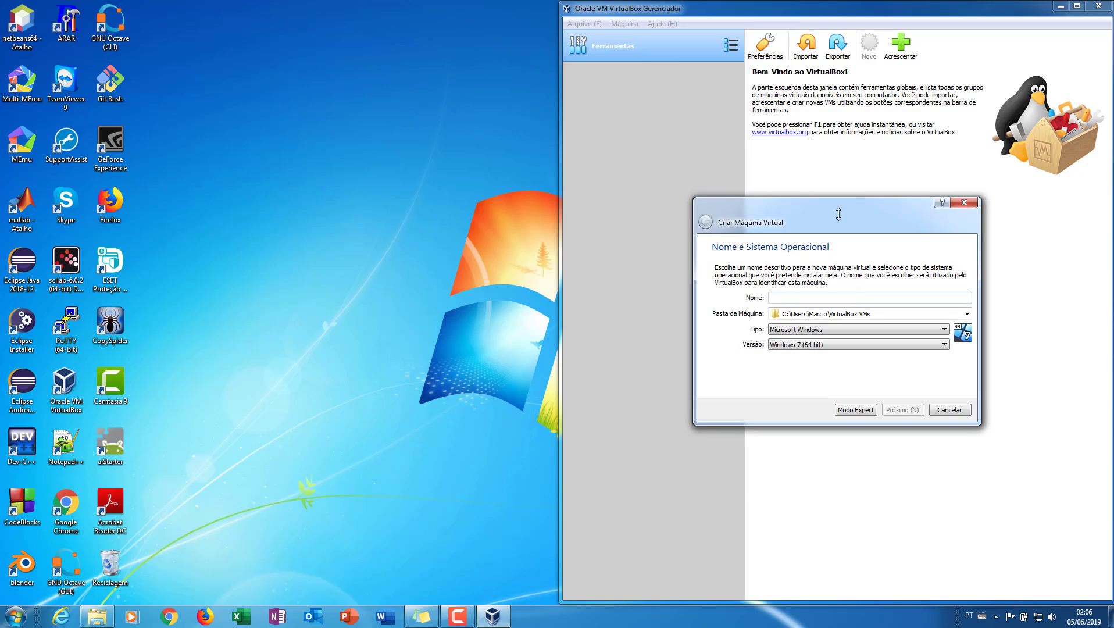
- Name the virtual machine Windows 10, with type Microsoft Windows and version Windows 10 (64-bit), and accept its memory size
text(Windows 10)
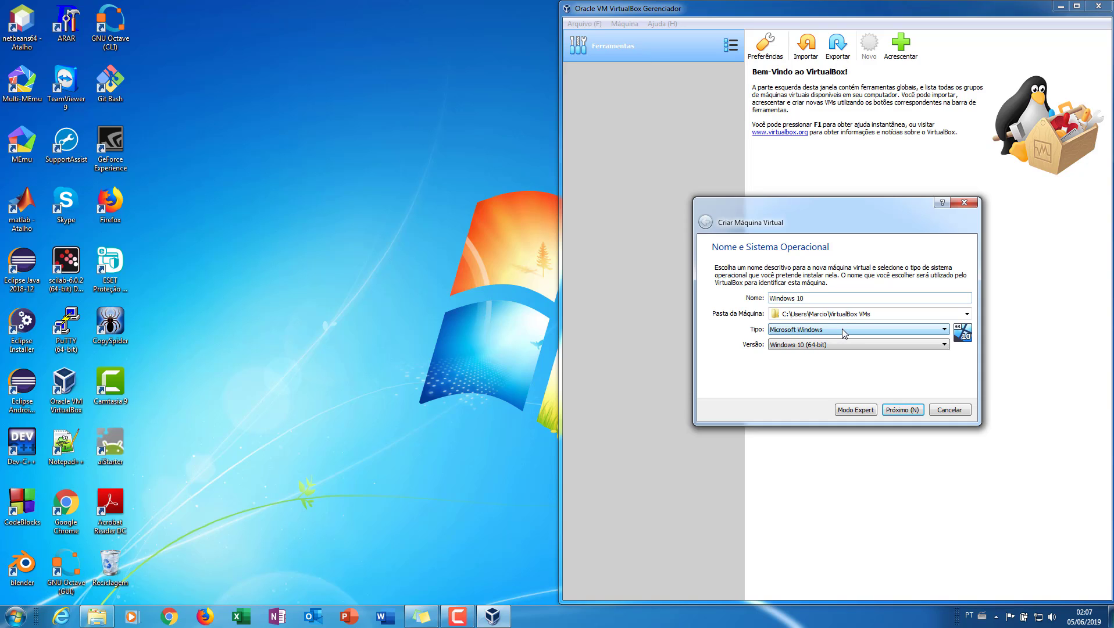
click(879, 316)
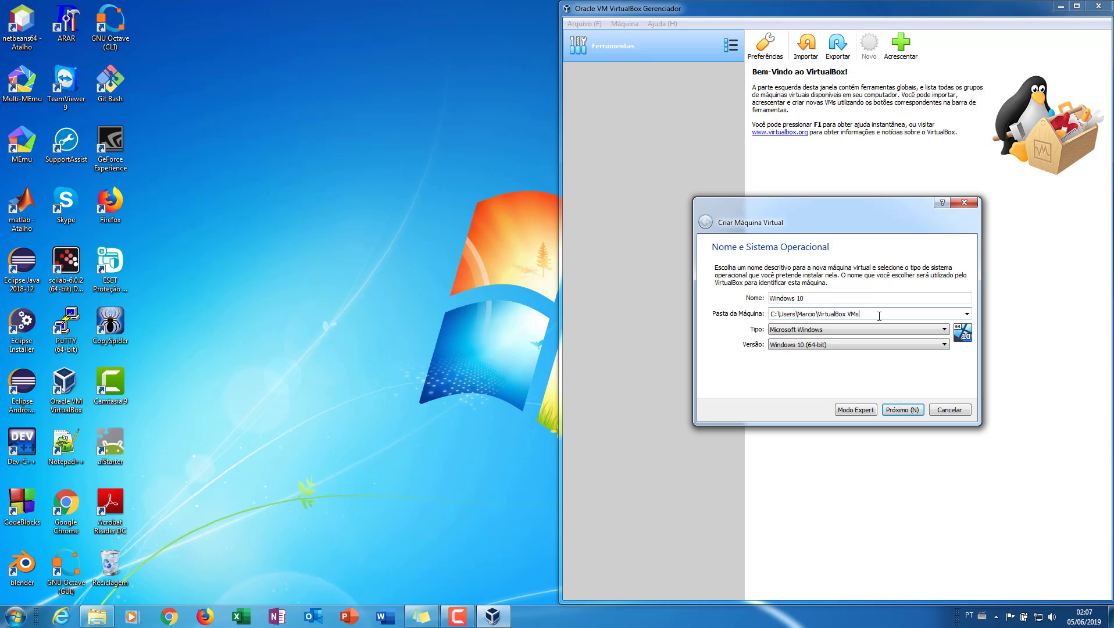
click(877, 329)
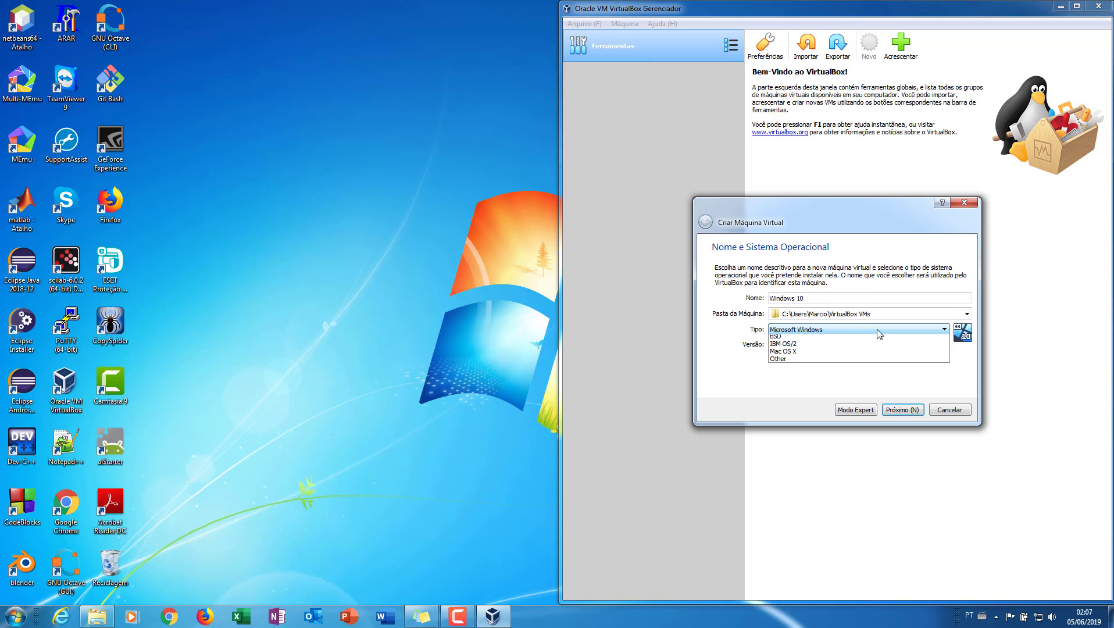
click(828, 343)
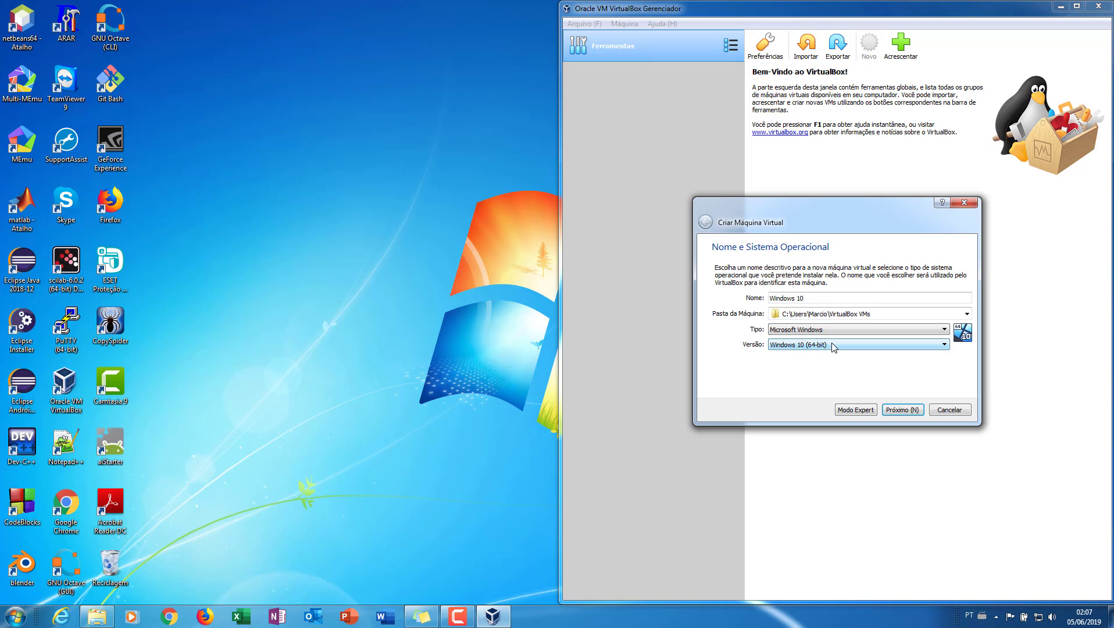
click(833, 346)
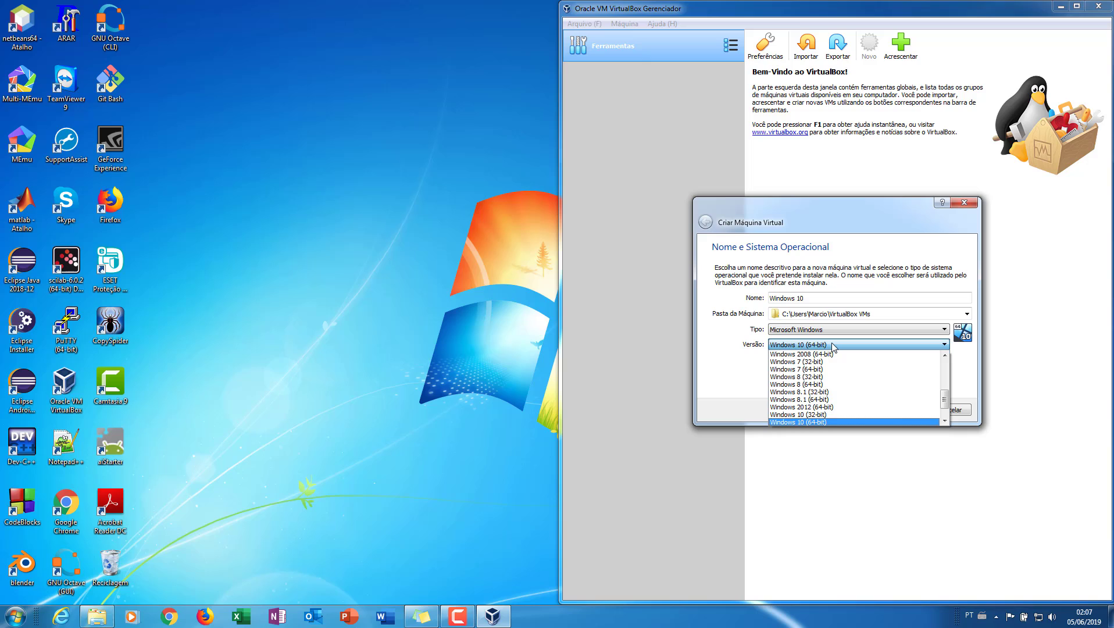
click(821, 423)
click(902, 411)
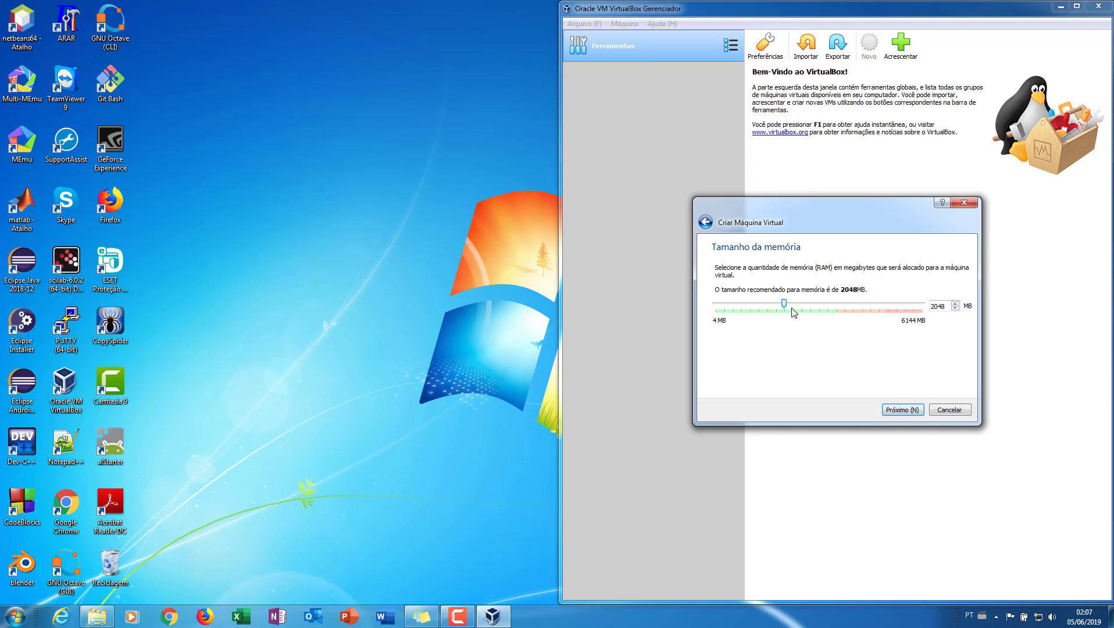
click(906, 411)
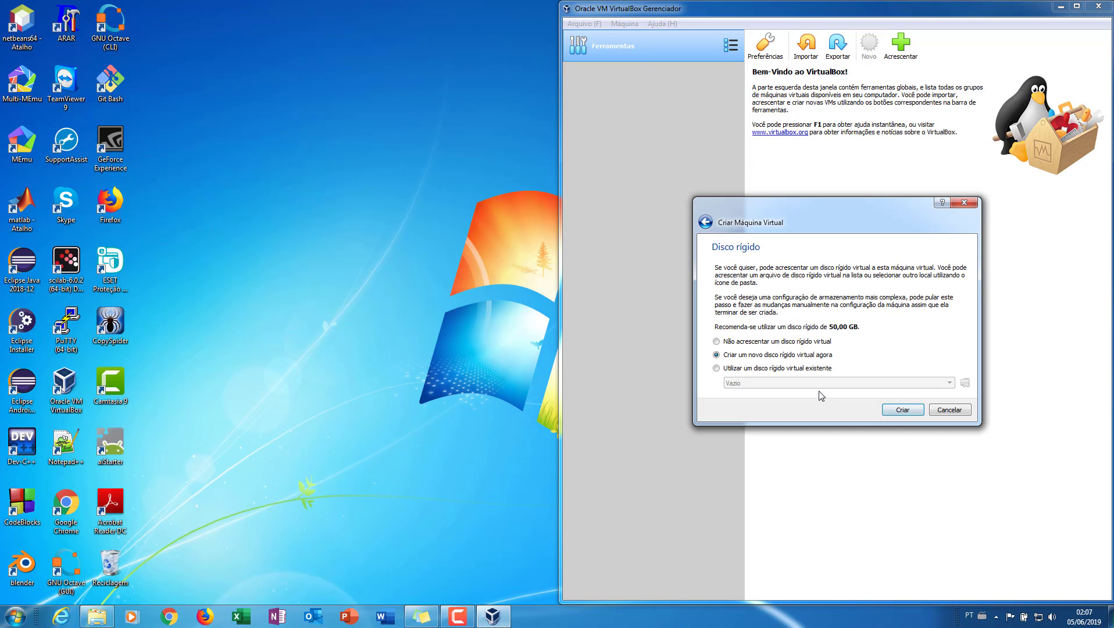
- Create a new 50,00 GB virtual hard disk in VDI format with fixed-size storage for the machine
click(903, 410)
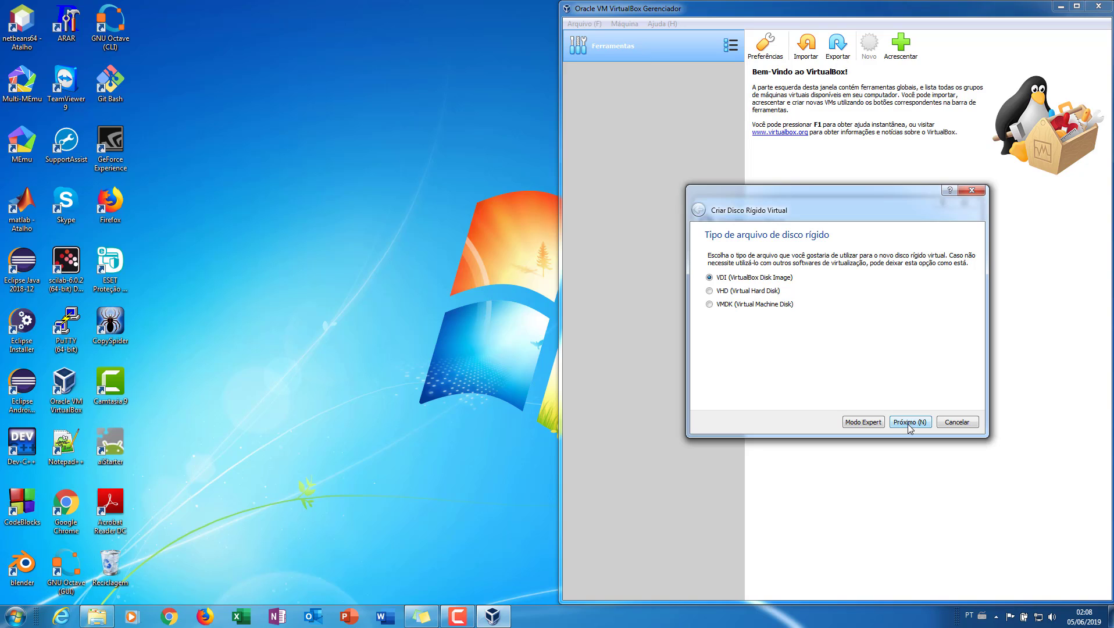
click(906, 424)
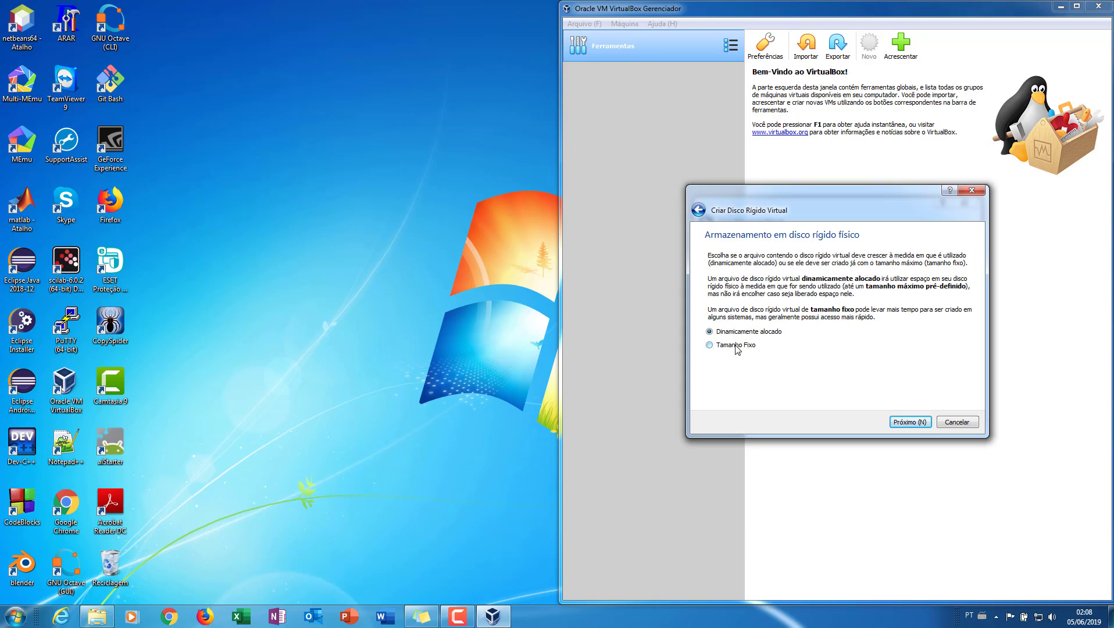
click(736, 347)
click(917, 423)
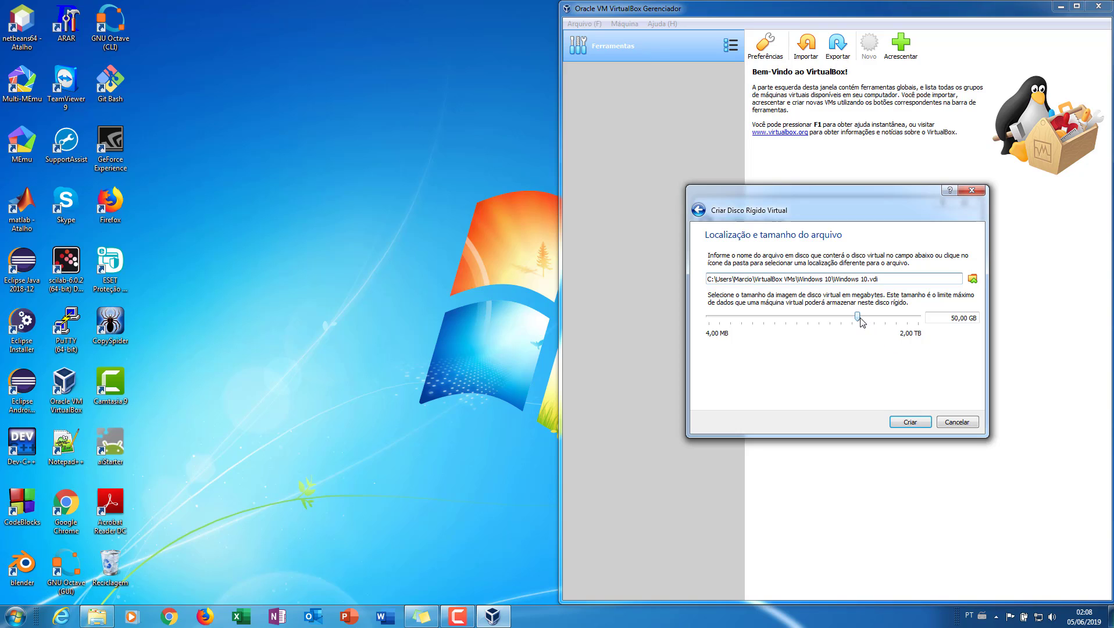
click(912, 423)
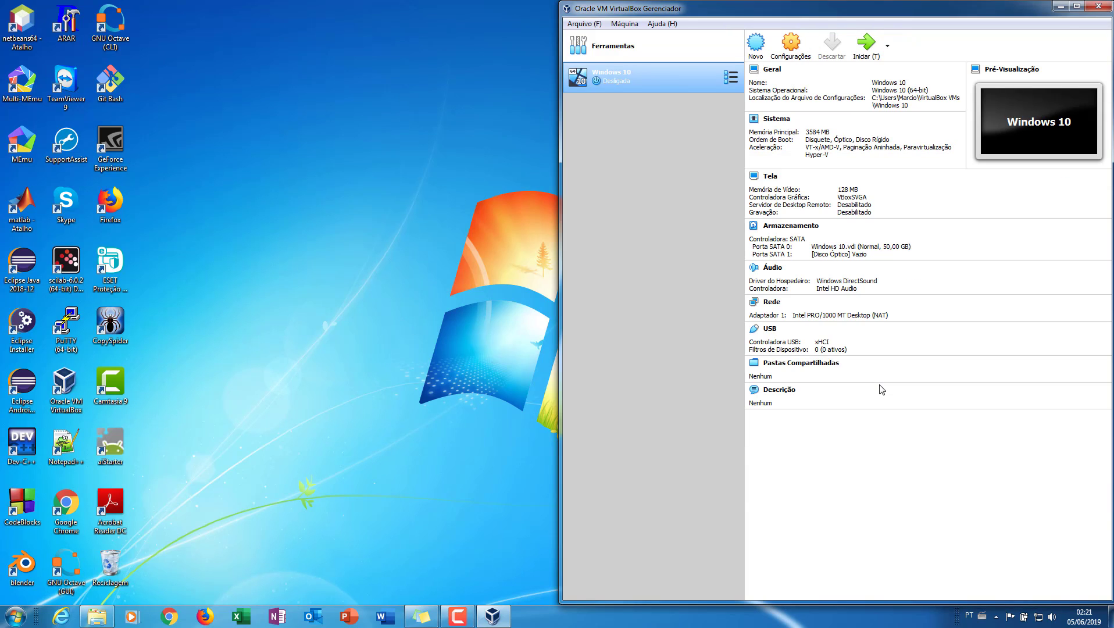
- Start the Windows 10 machine using Win10_1903_V1_BrazilianPortuguese_x64.iso from drive C: as its boot disk
double_click(652, 77)
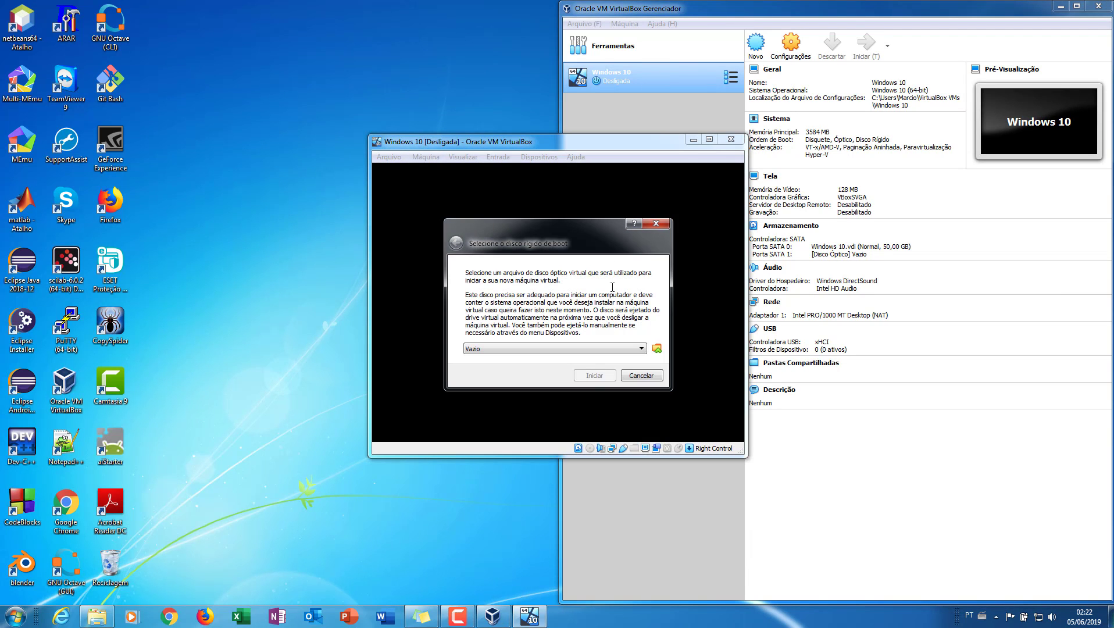
click(657, 350)
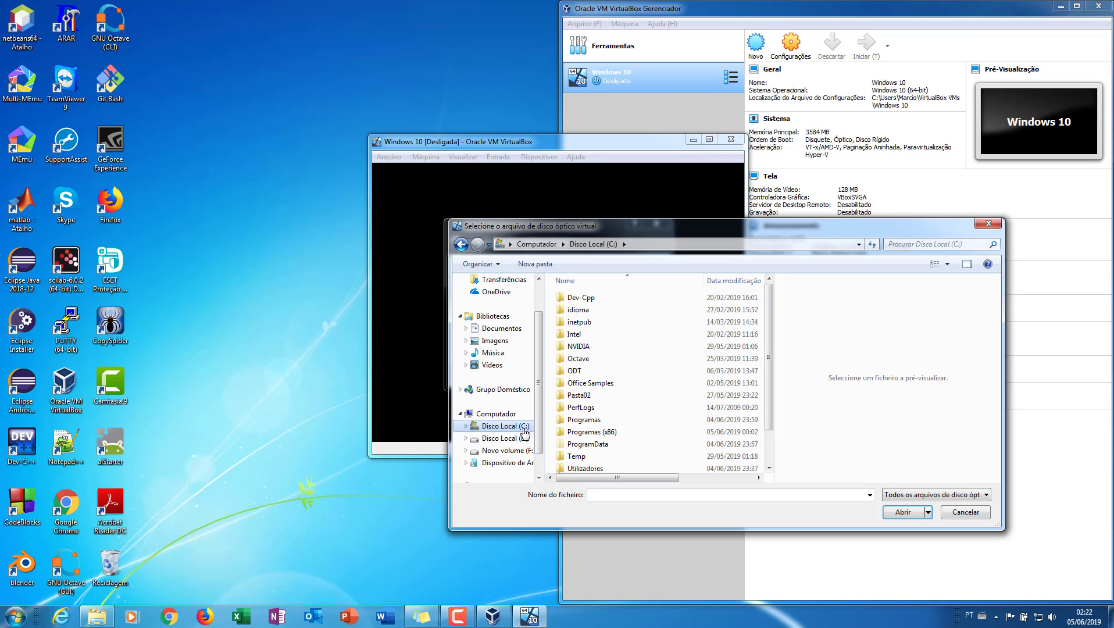
drag(772, 361, 771, 422)
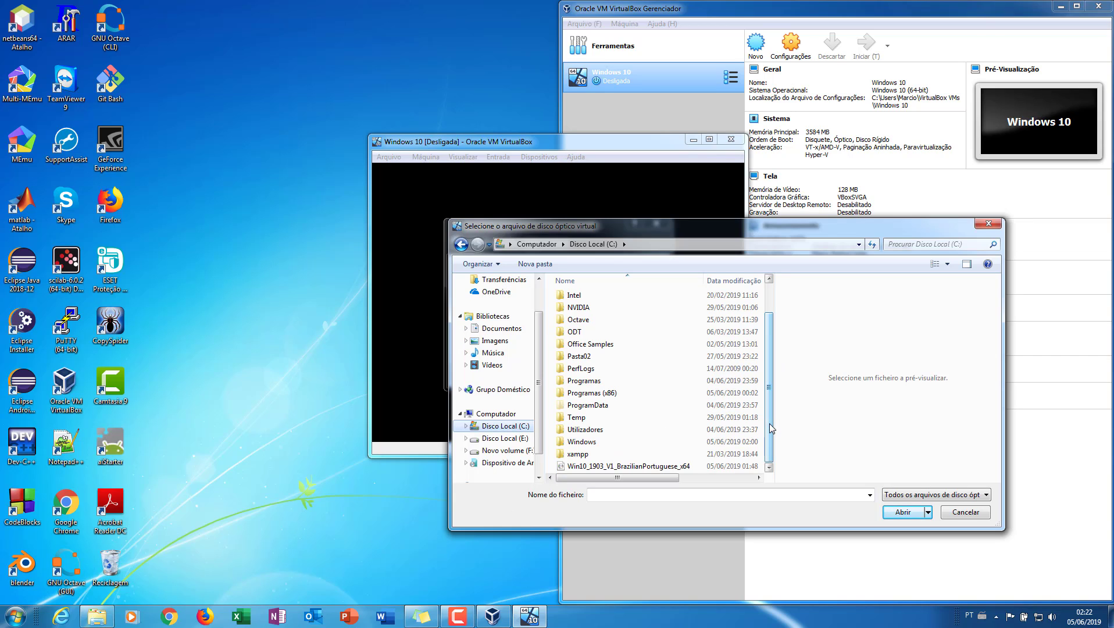
click(599, 467)
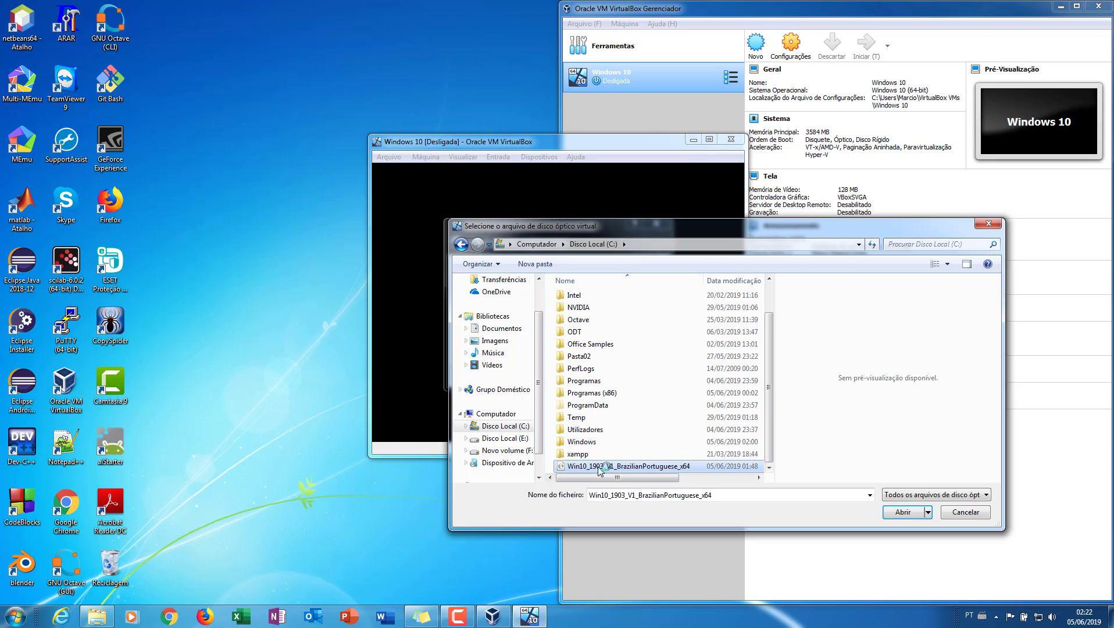
click(903, 513)
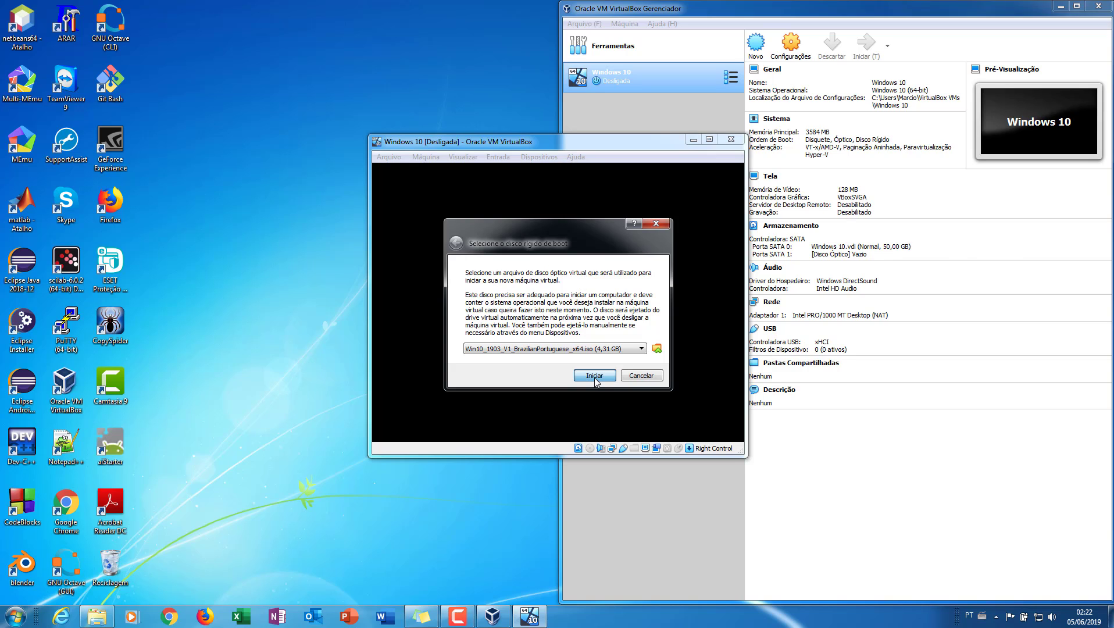
click(594, 376)
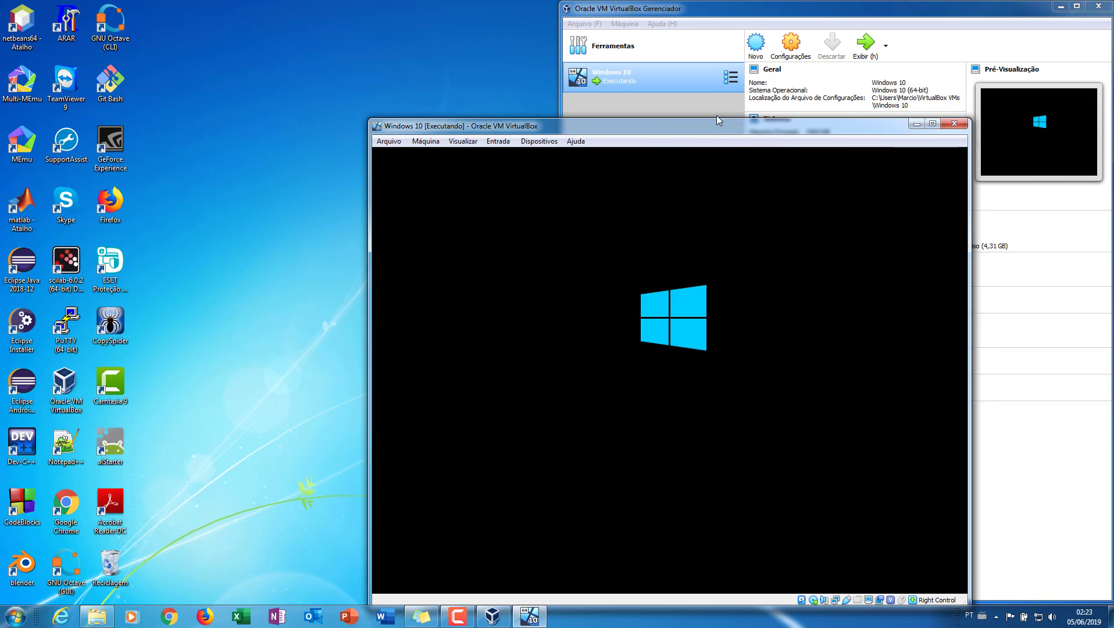
- Set the installation language to Português, the time and currency format to Português (Brasil), and the keyboard to Português (Brasil ABNT)
drag(716, 115, 702, 60)
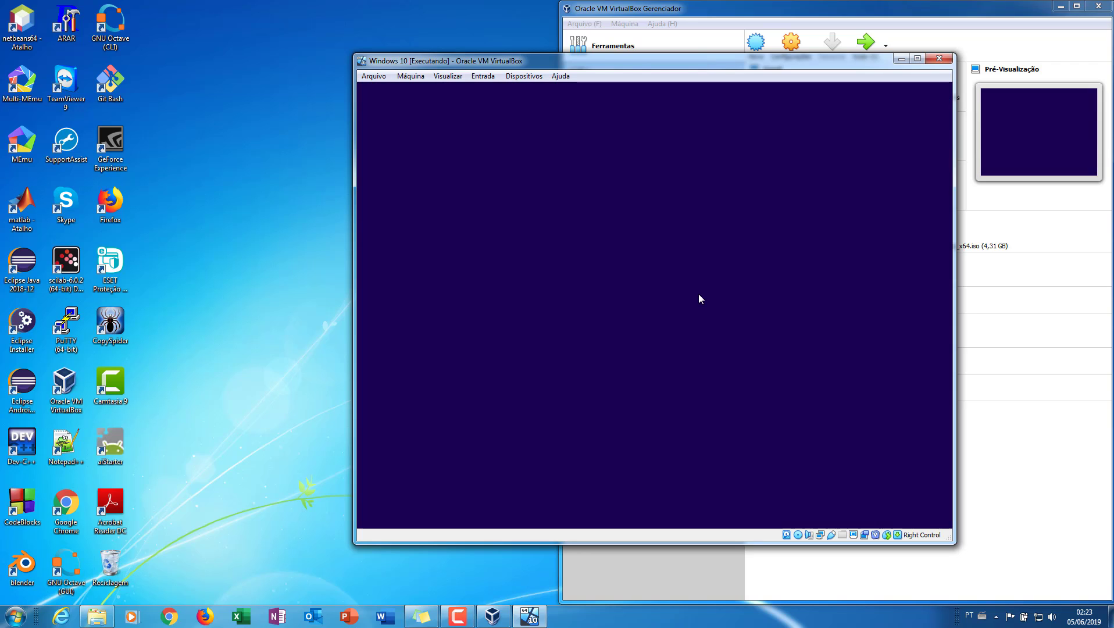
click(677, 316)
click(674, 326)
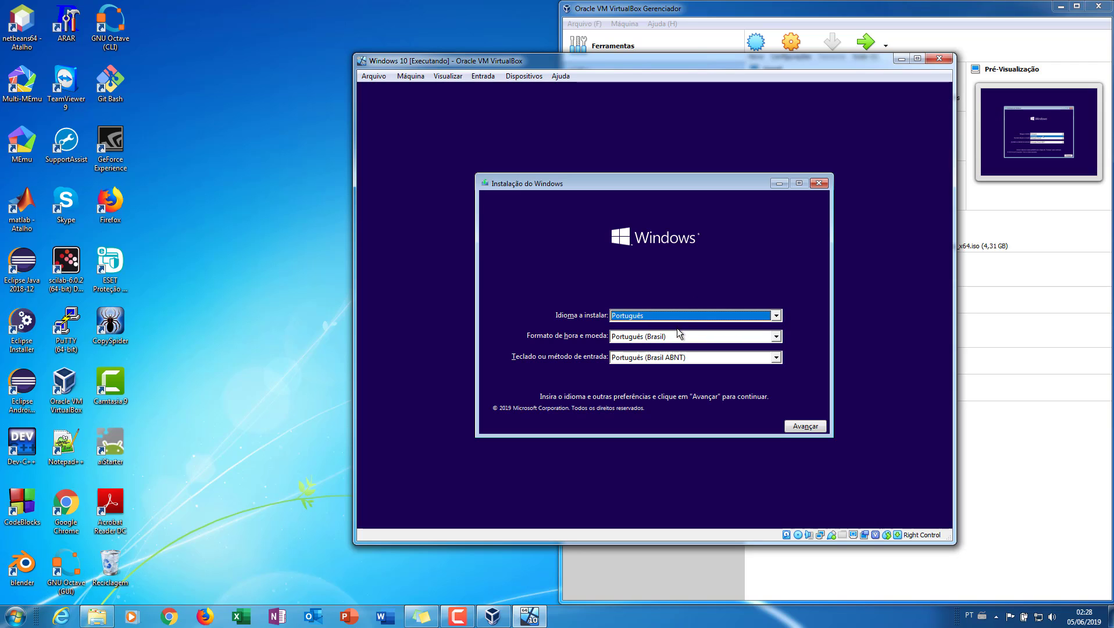
click(677, 337)
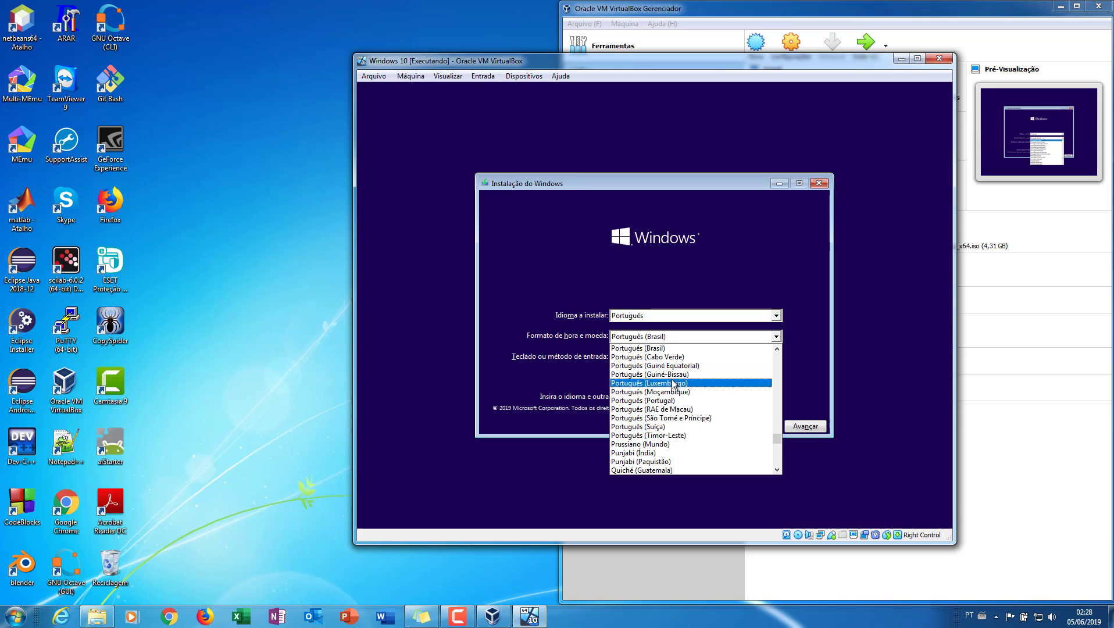
click(666, 349)
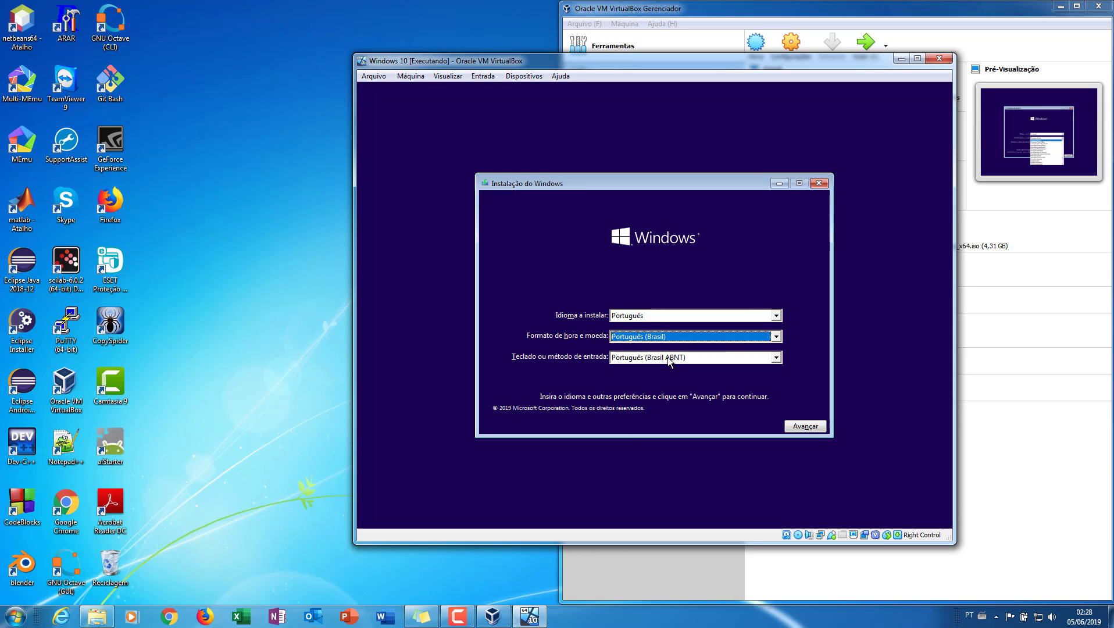
click(691, 357)
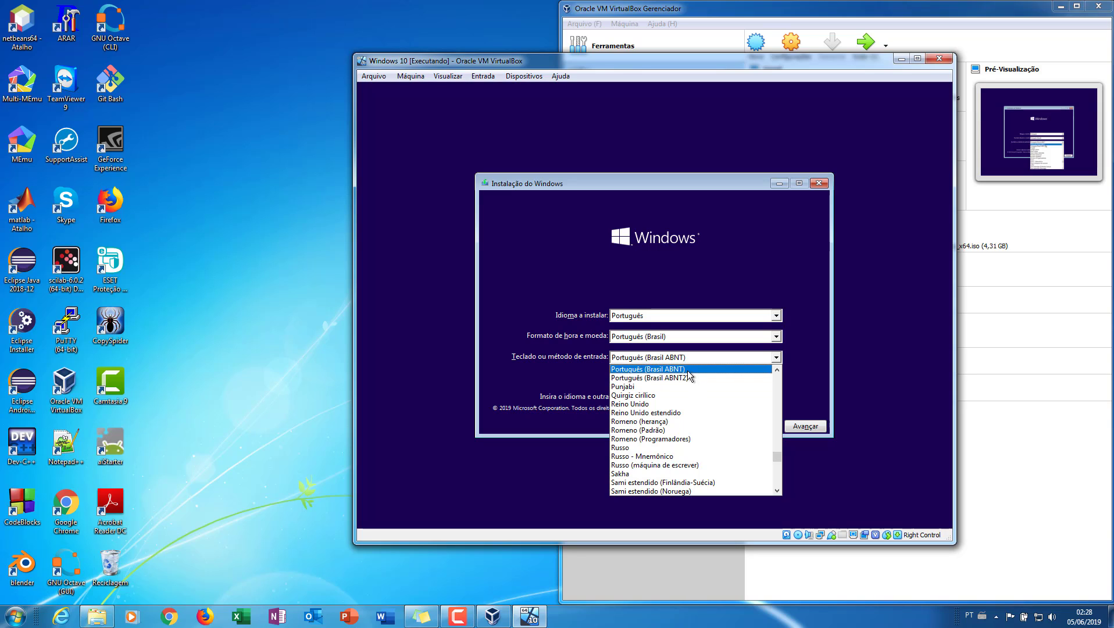
click(688, 369)
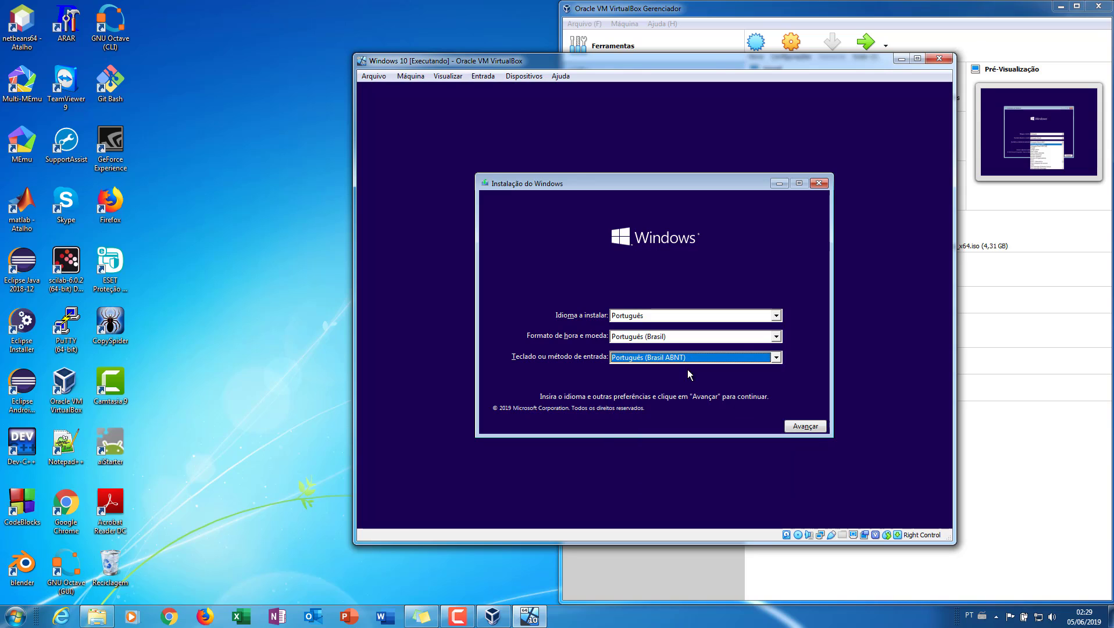
click(806, 428)
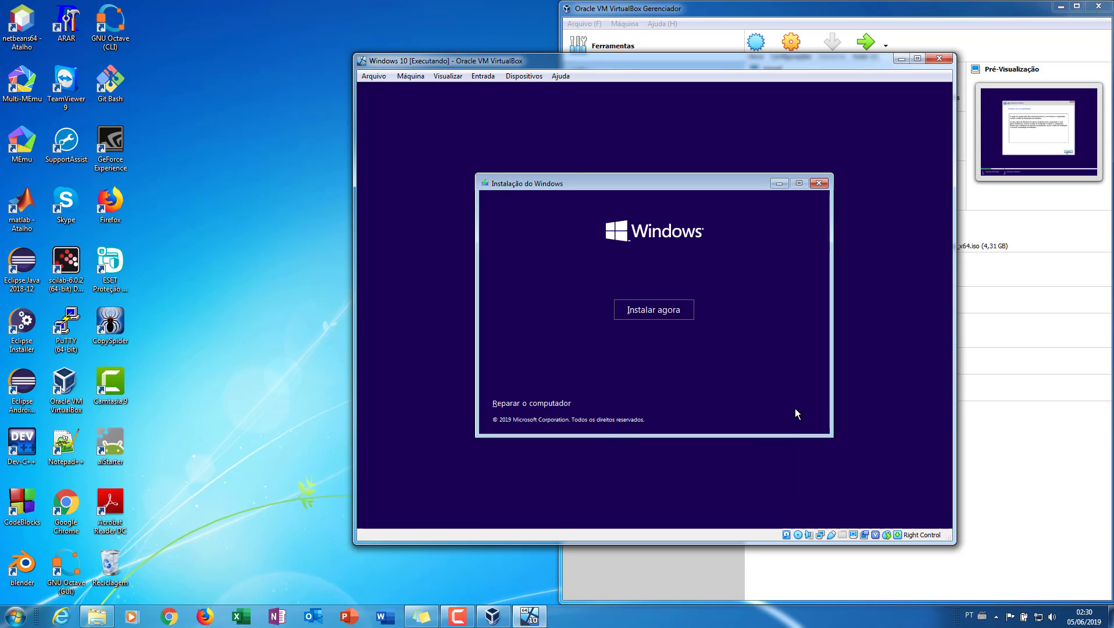
- Begin the Windows installation without a product key and accept the licence terms
click(649, 312)
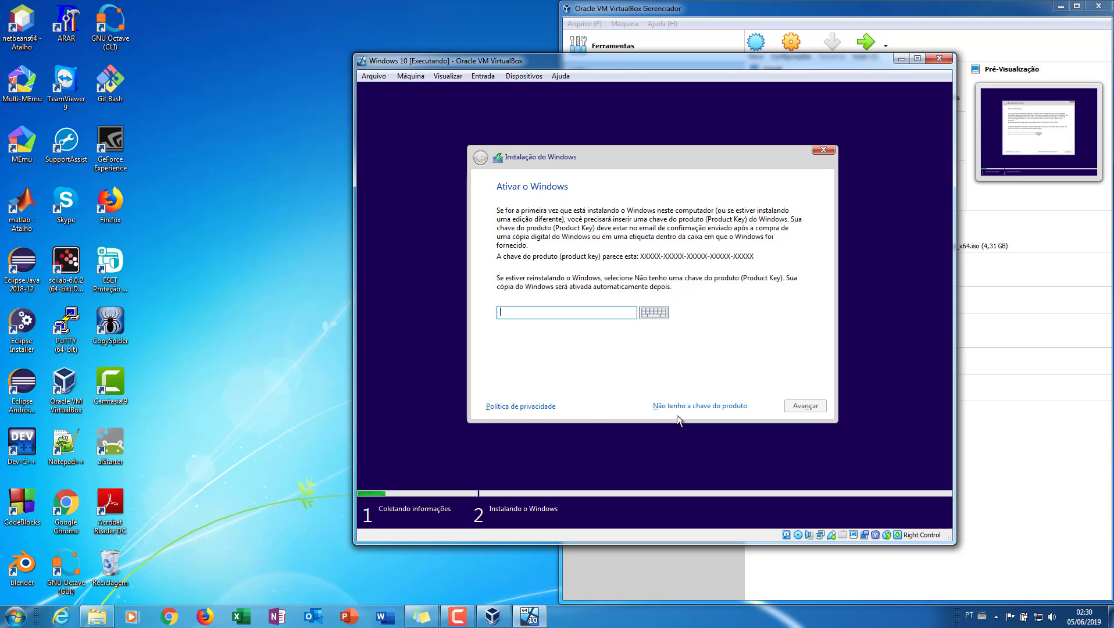
click(678, 407)
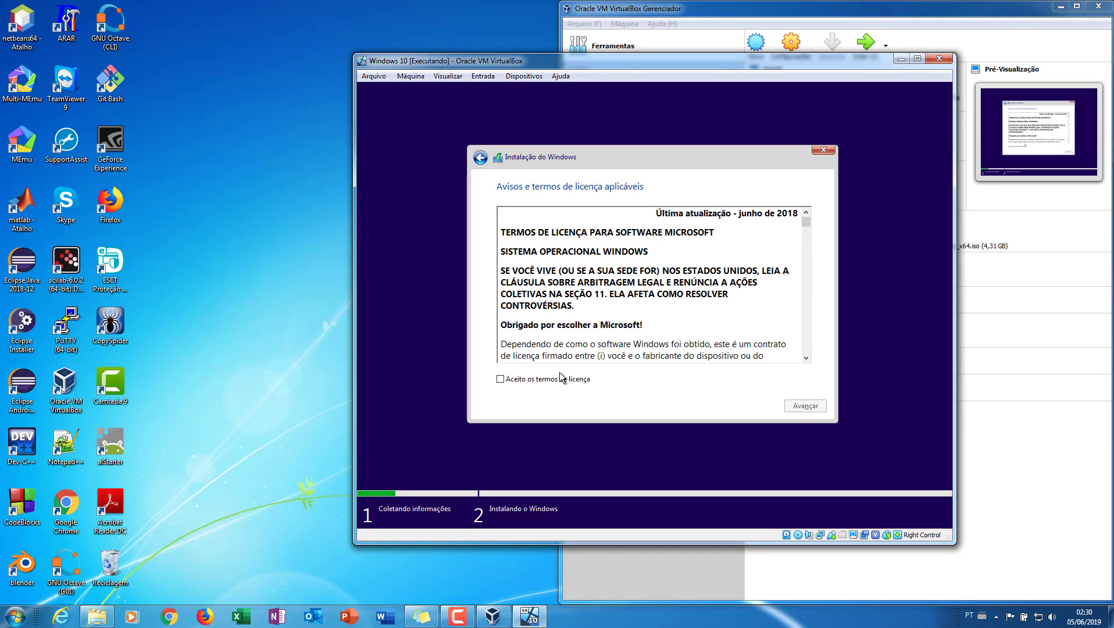
click(558, 378)
click(806, 407)
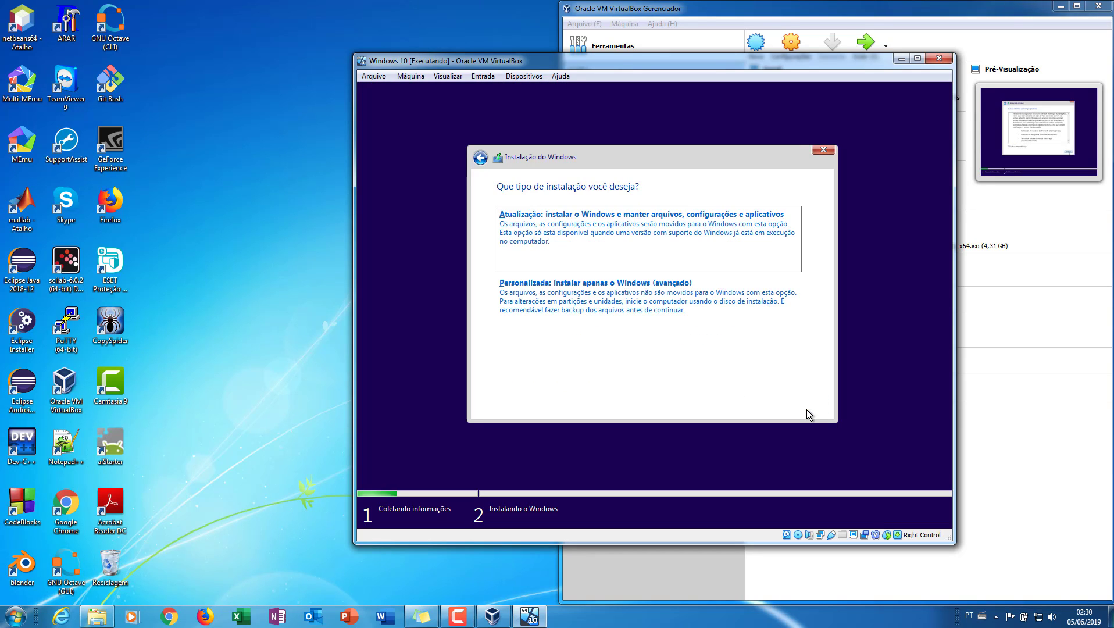
- Choose the custom Windows-only installation and install it on the unallocated space of drive 0
click(560, 307)
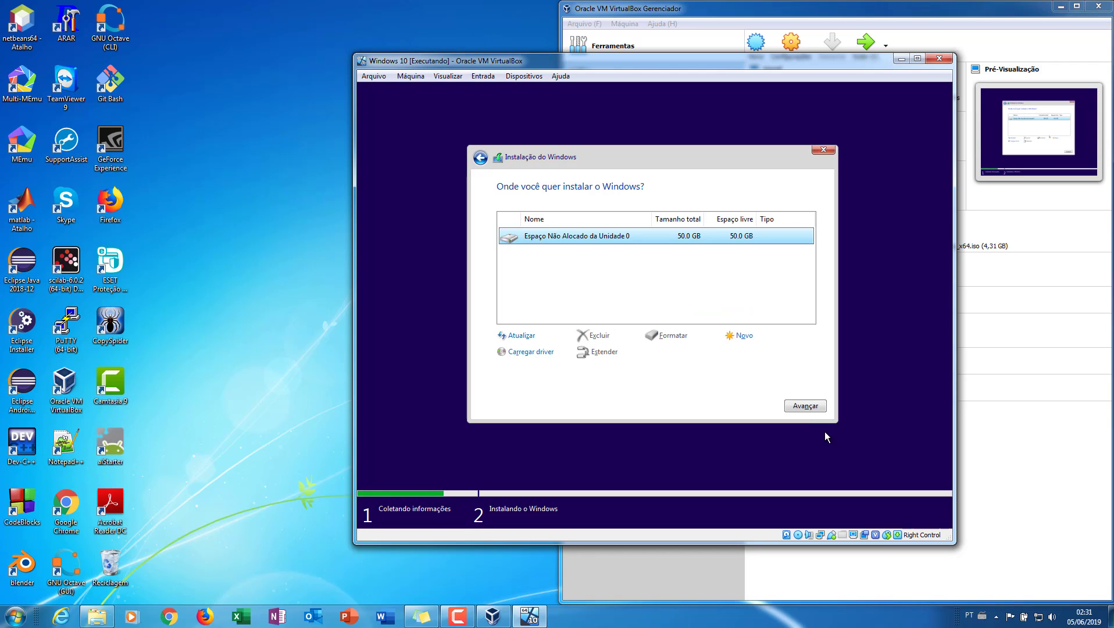
click(805, 407)
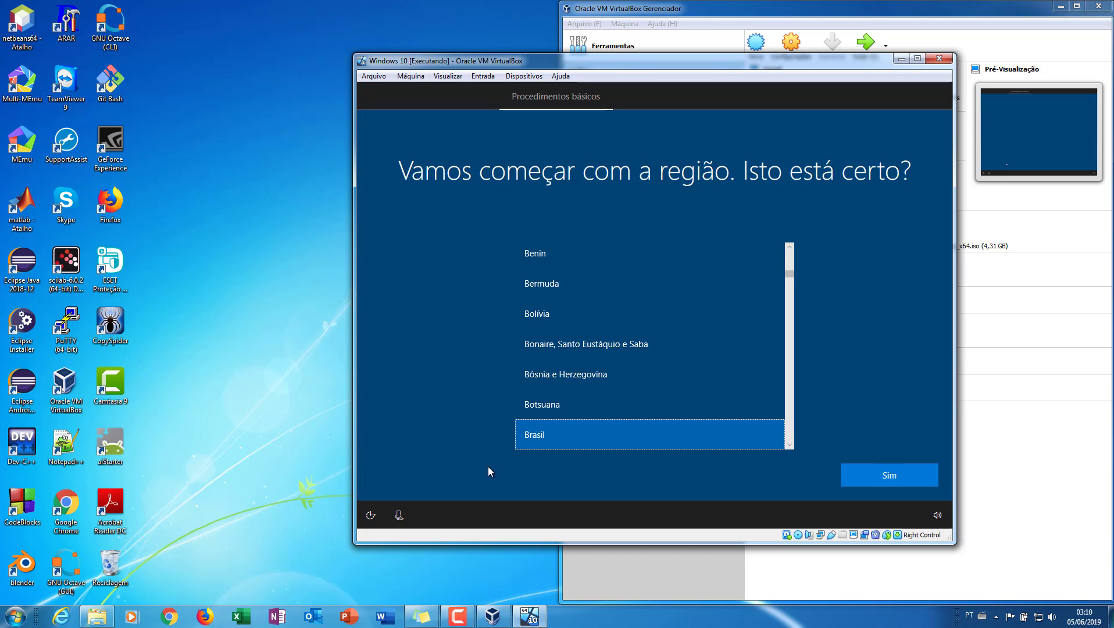
- Confirm Brasil as the region and Português (Brasil ABNT) as the keyboard layout in the Windows setup
click(881, 483)
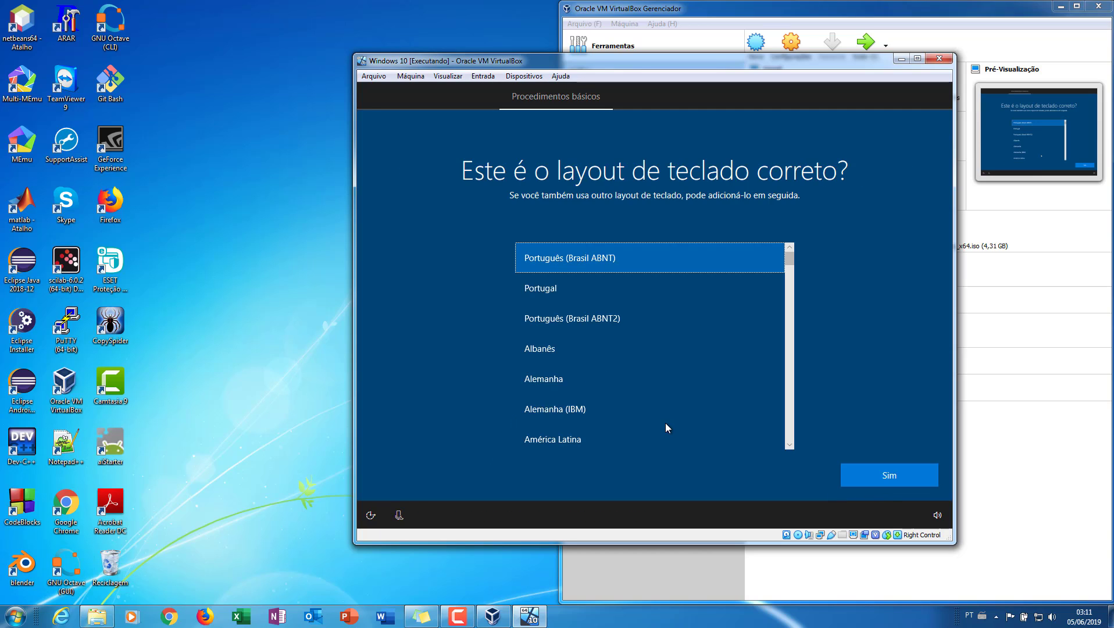
double_click(694, 263)
click(879, 481)
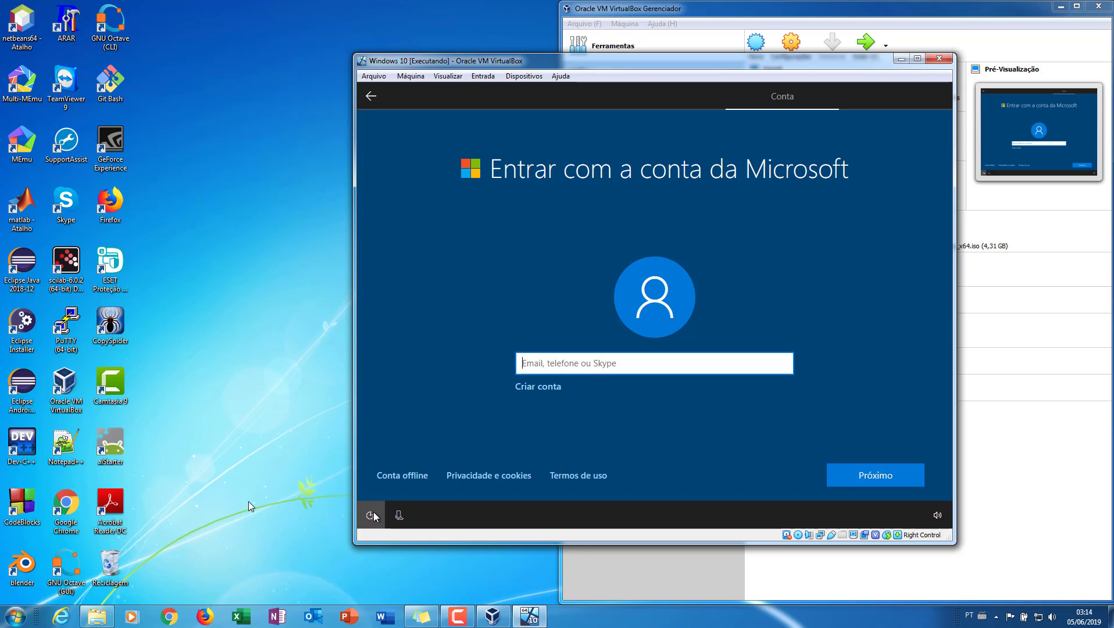
- Choose an offline account instead of a Microsoft account and set up its security questions
click(422, 478)
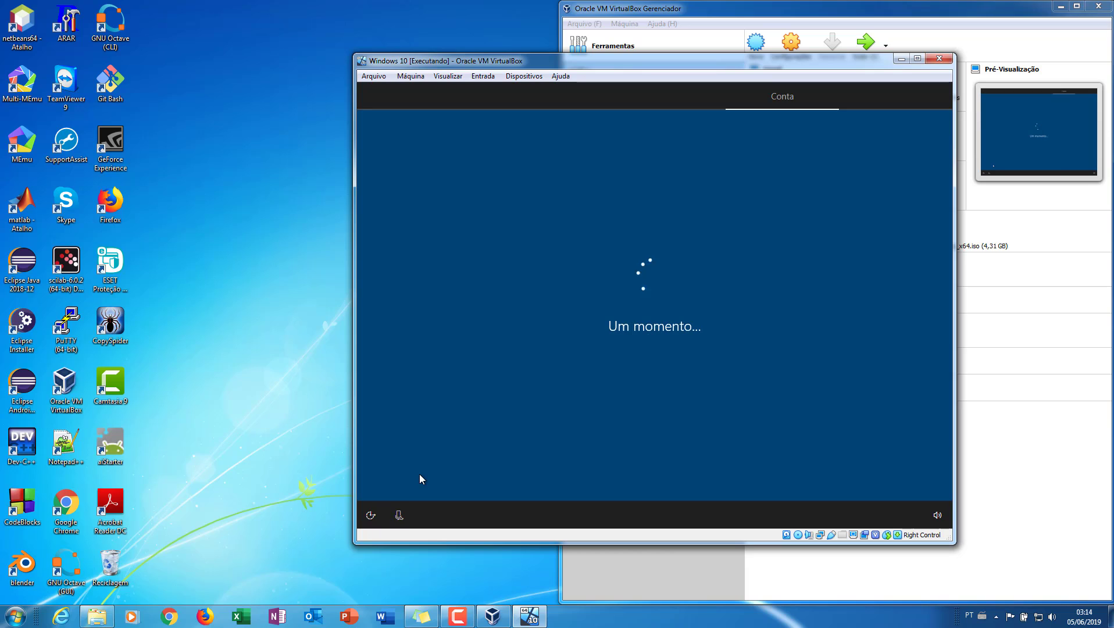
click(763, 390)
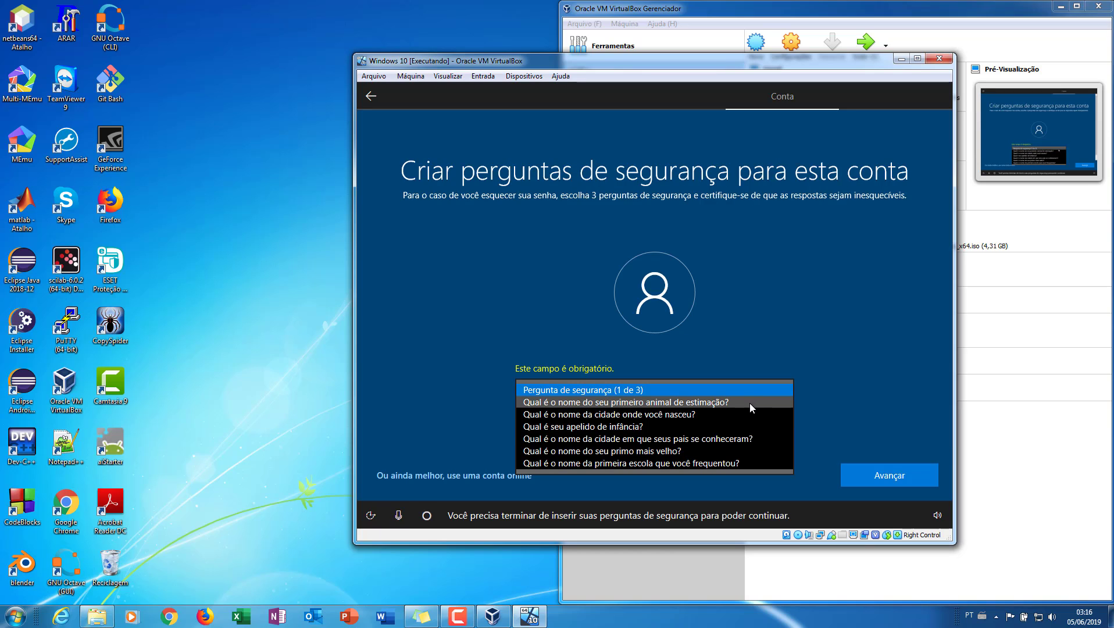
click(744, 437)
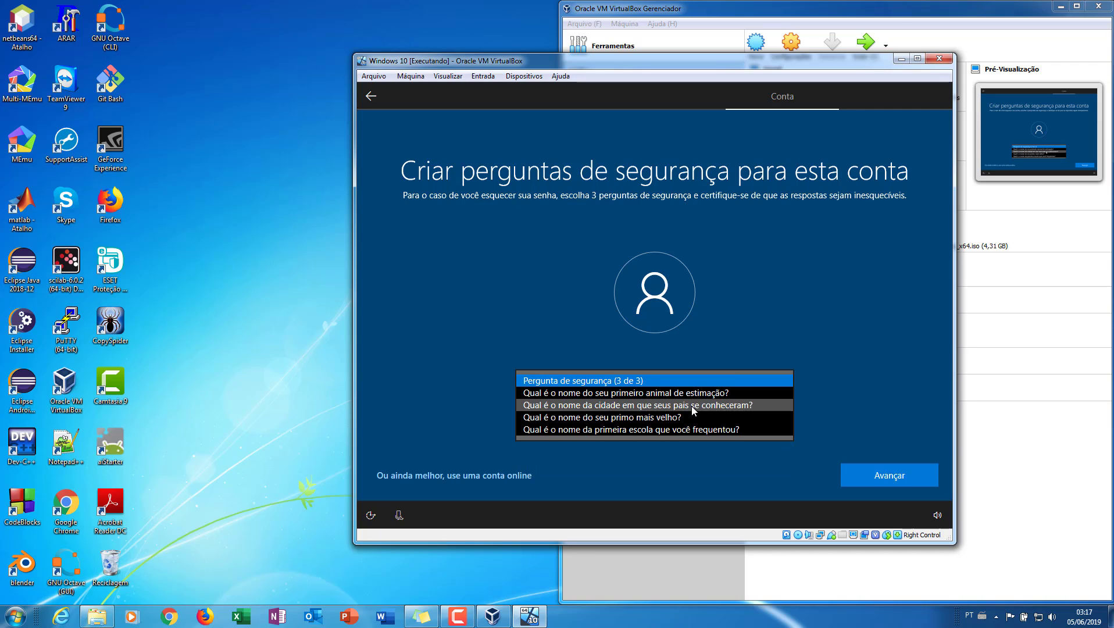
click(898, 468)
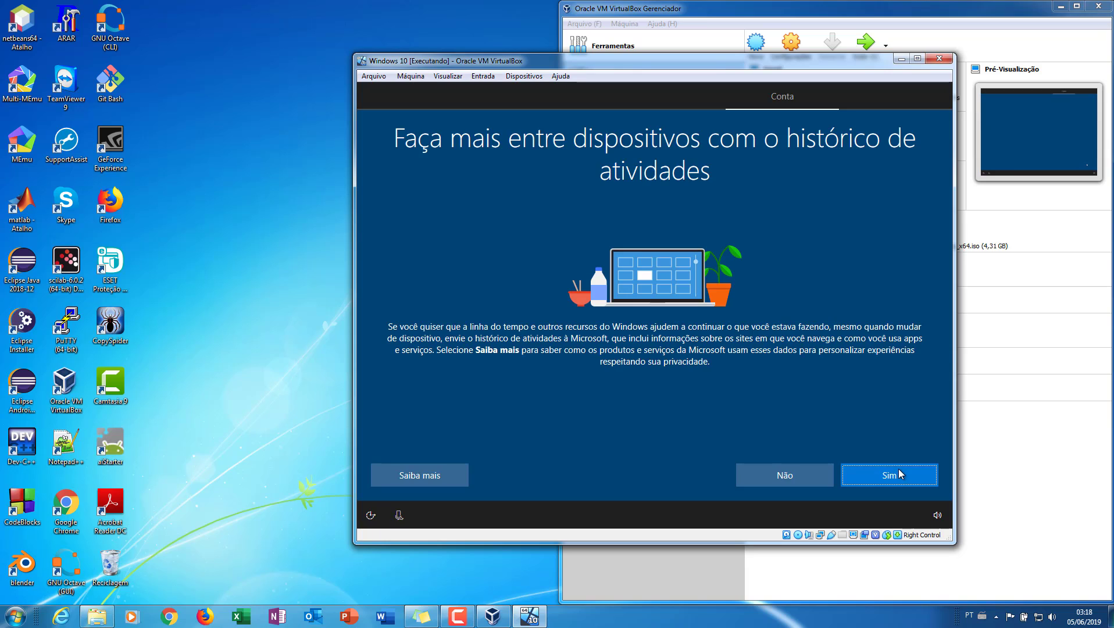
- Decline sending activity history to Microsoft and accept the privacy settings with all options left on
click(796, 474)
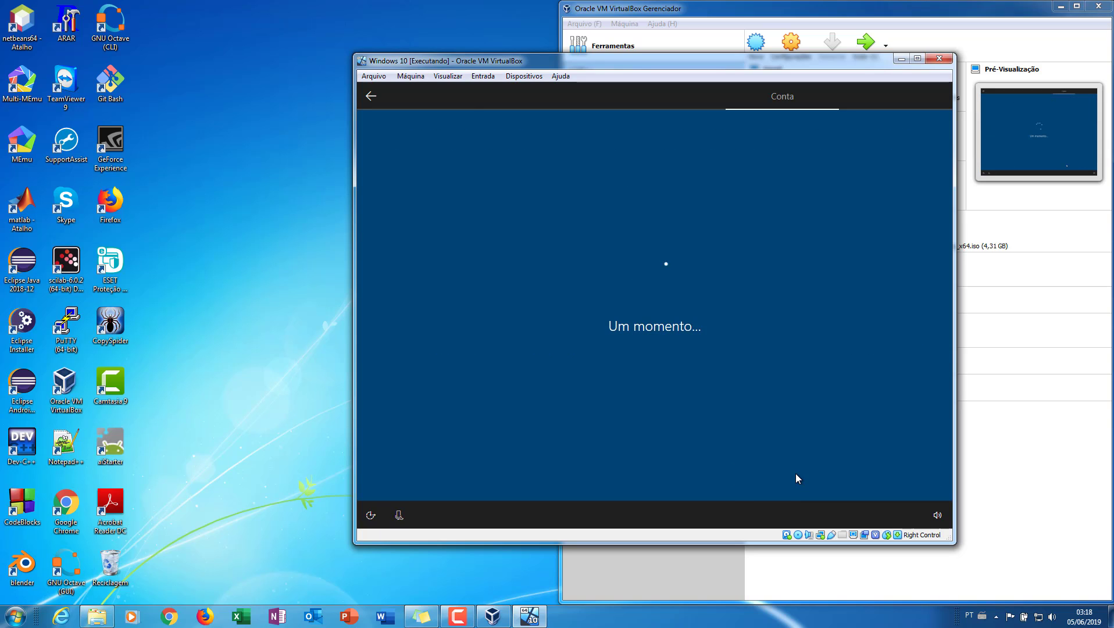
click(907, 475)
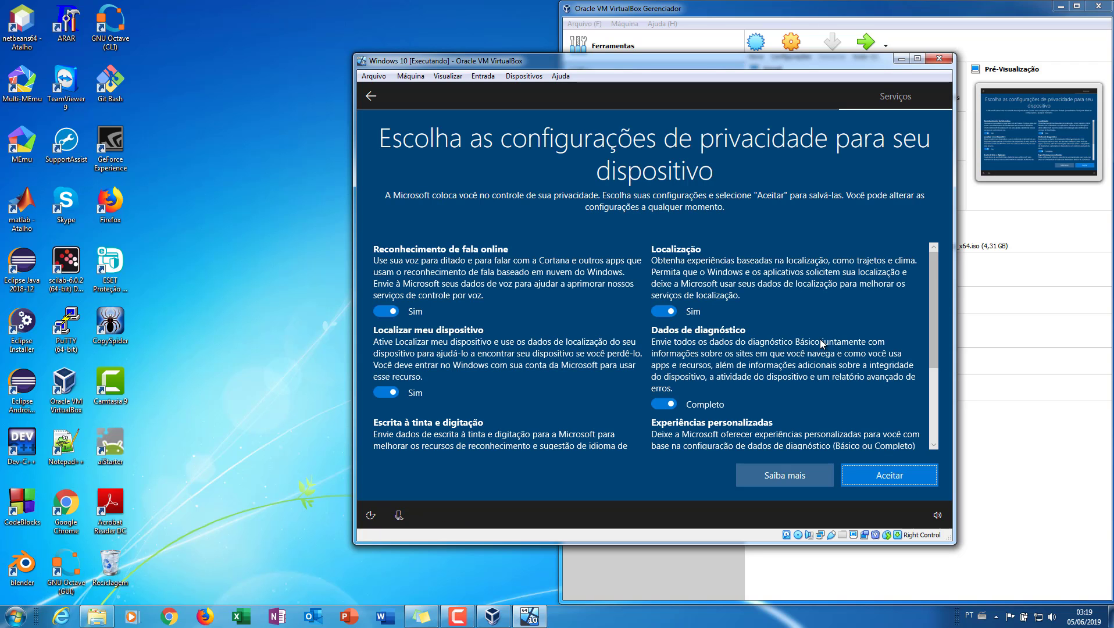
scroll(821, 344, down, 5)
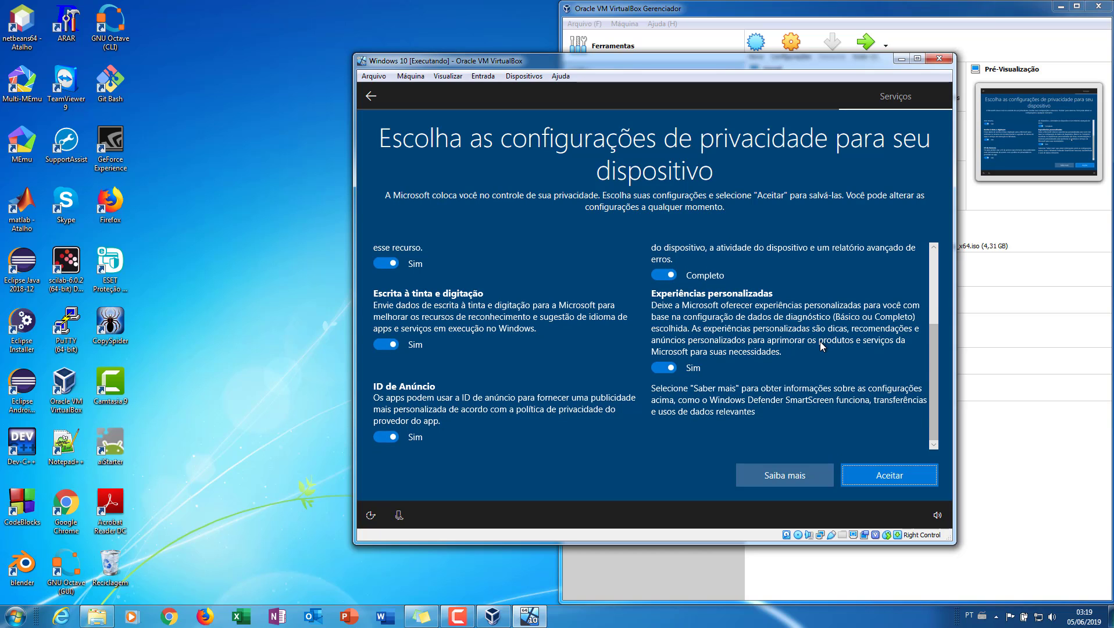
click(905, 480)
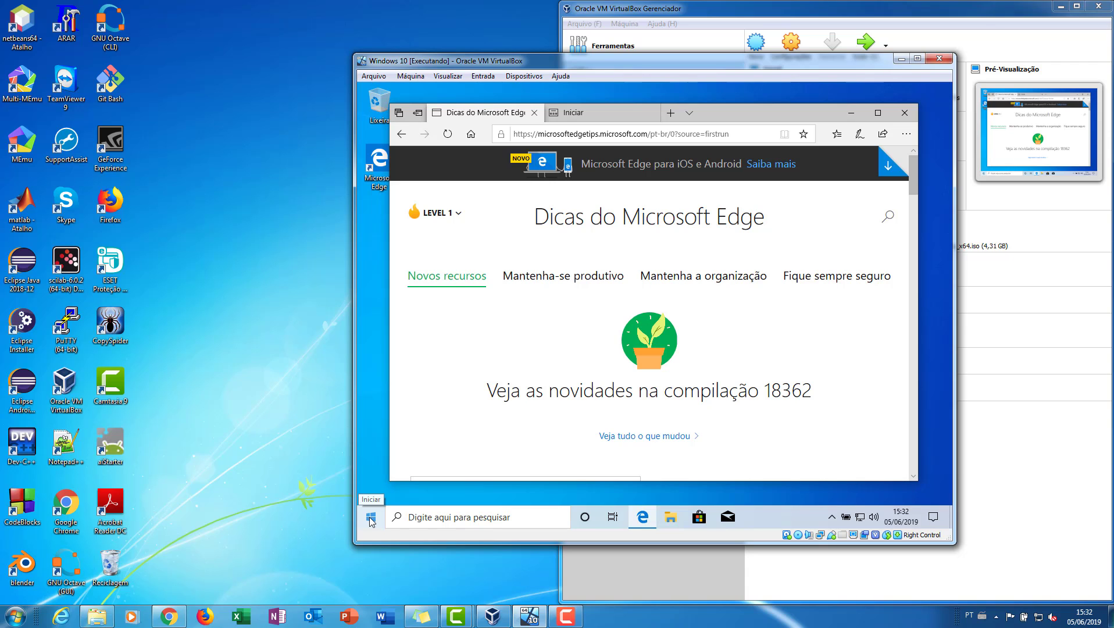
- Open Calculator in the virtual machine, calculate the square root of 25 and clear the entry
click(370, 517)
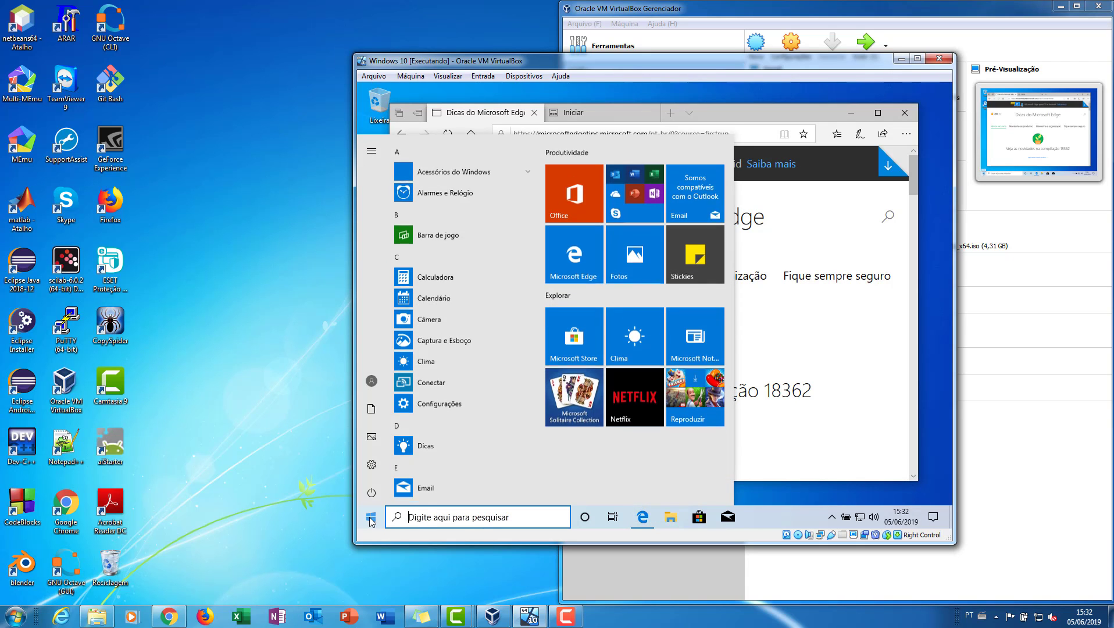
click(442, 268)
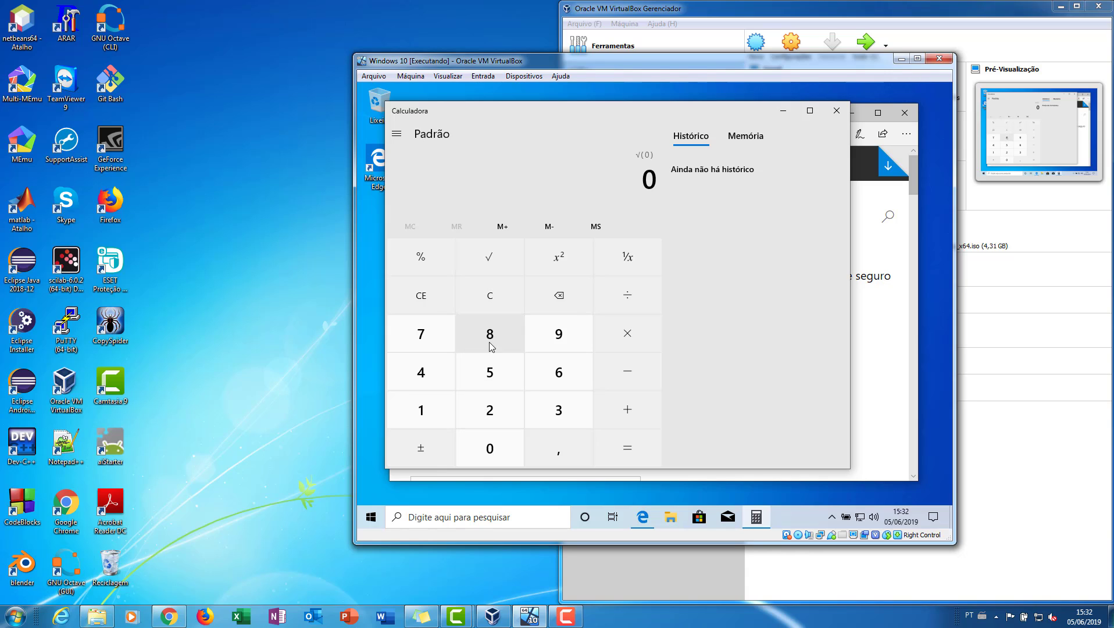
click(489, 409)
click(490, 375)
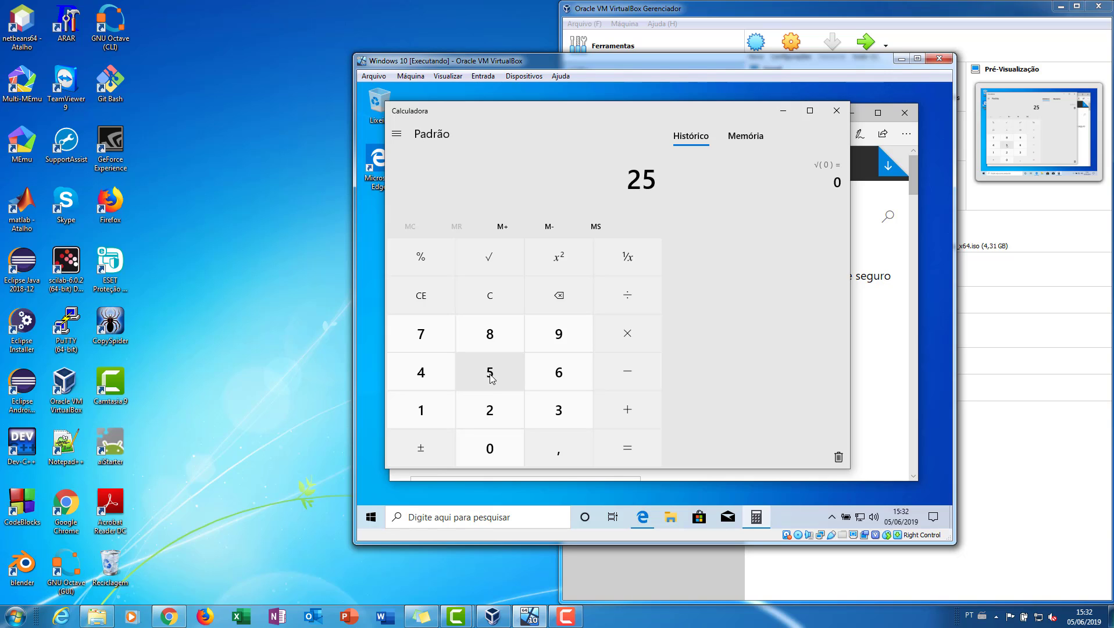
click(490, 262)
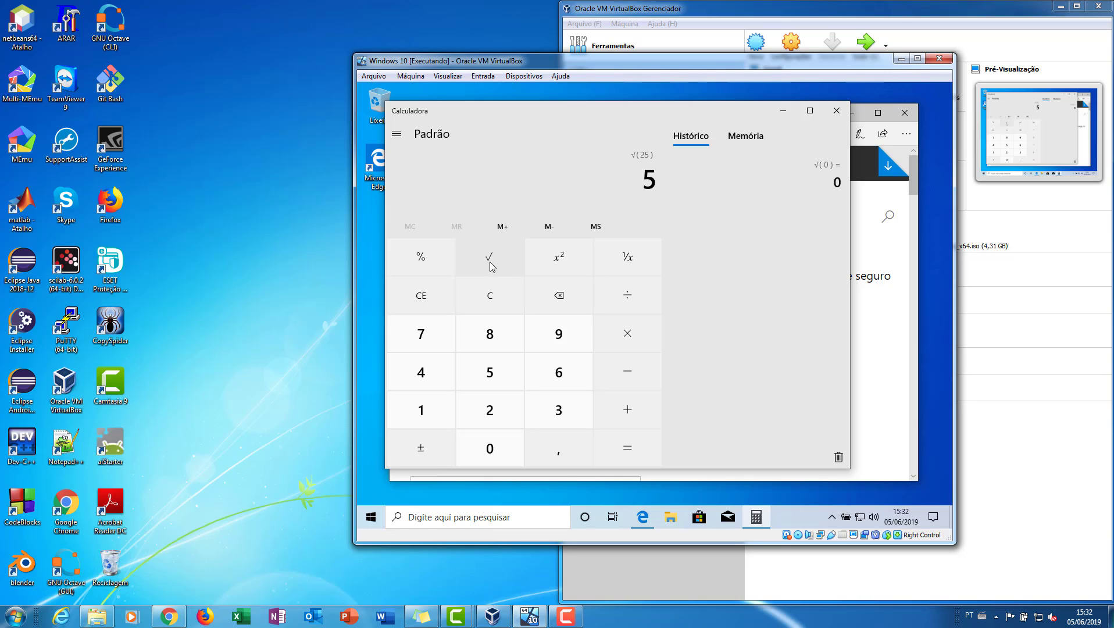
click(422, 307)
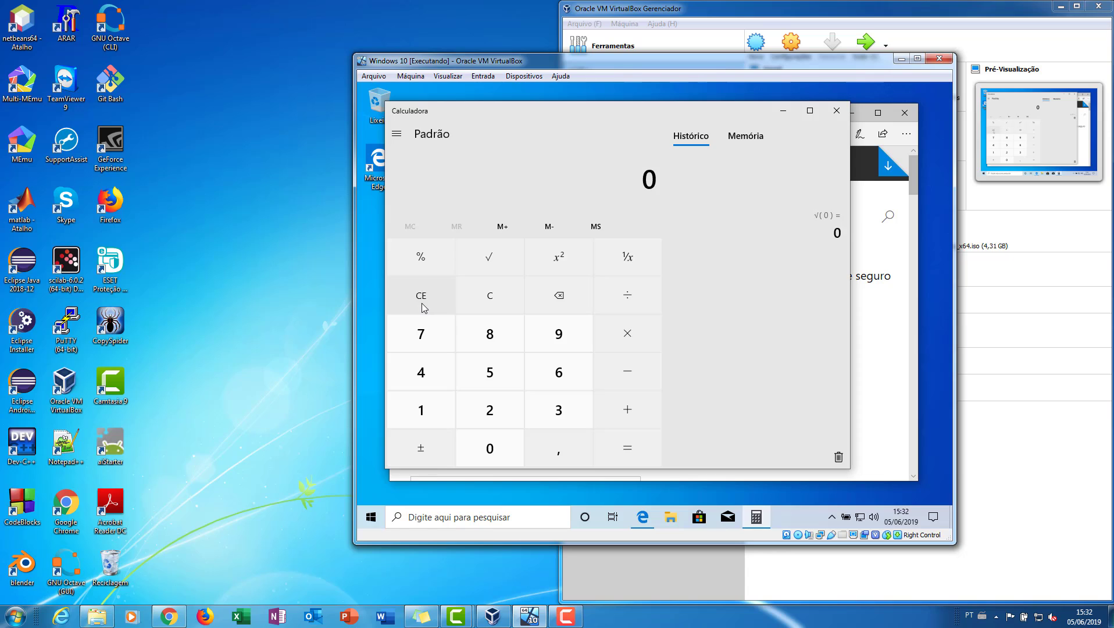
- Close Calculator and Microsoft Edge in the virtual machine, including all open browser tabs
key(super)
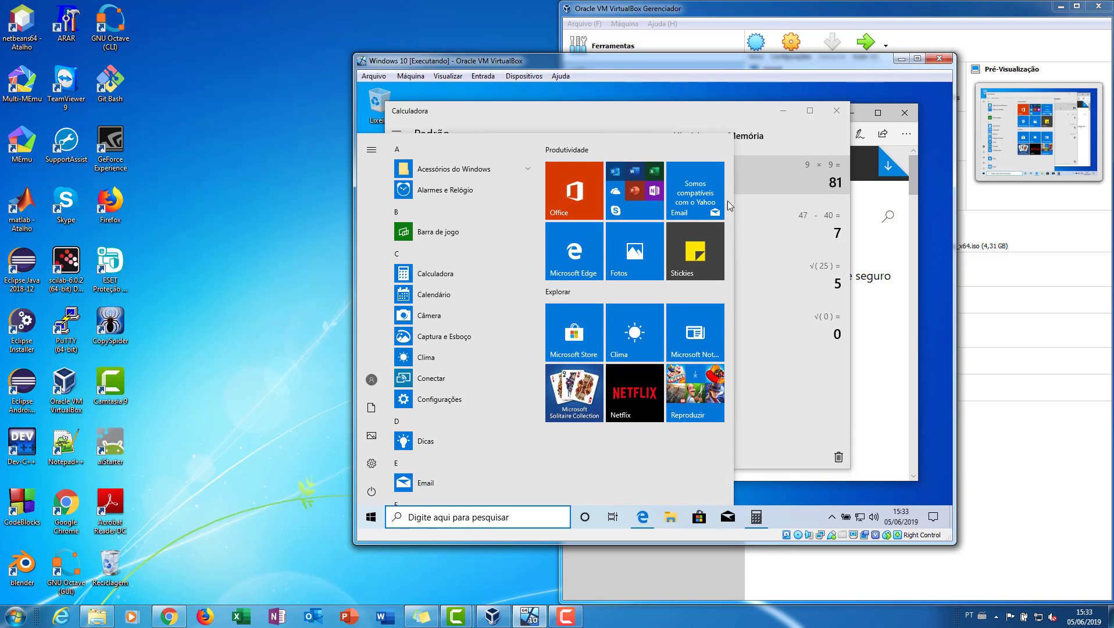
click(772, 159)
click(837, 114)
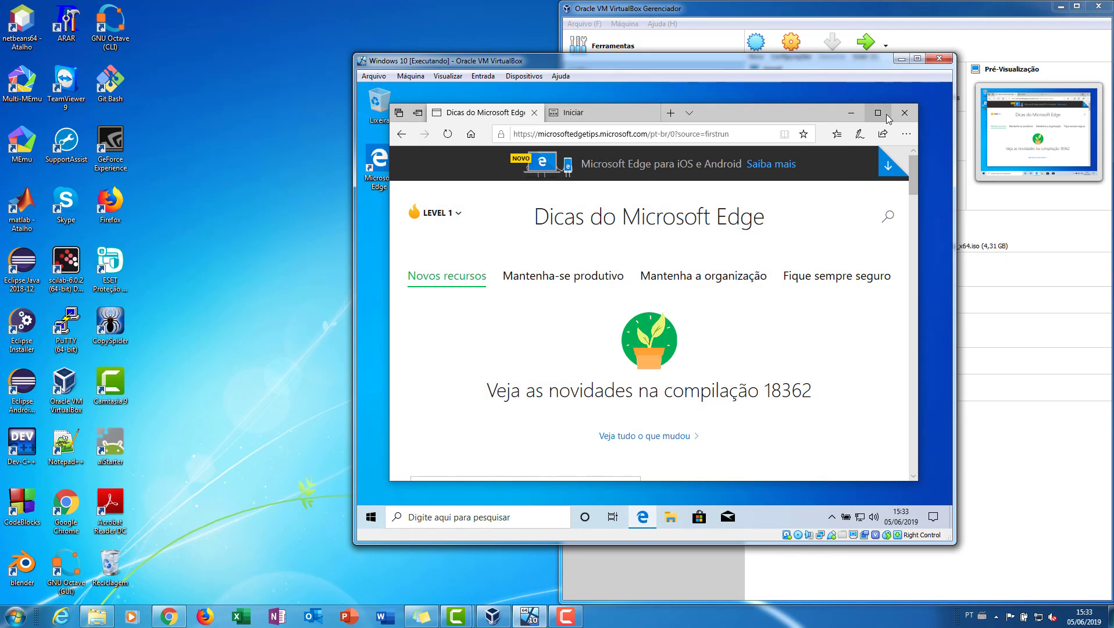
click(905, 115)
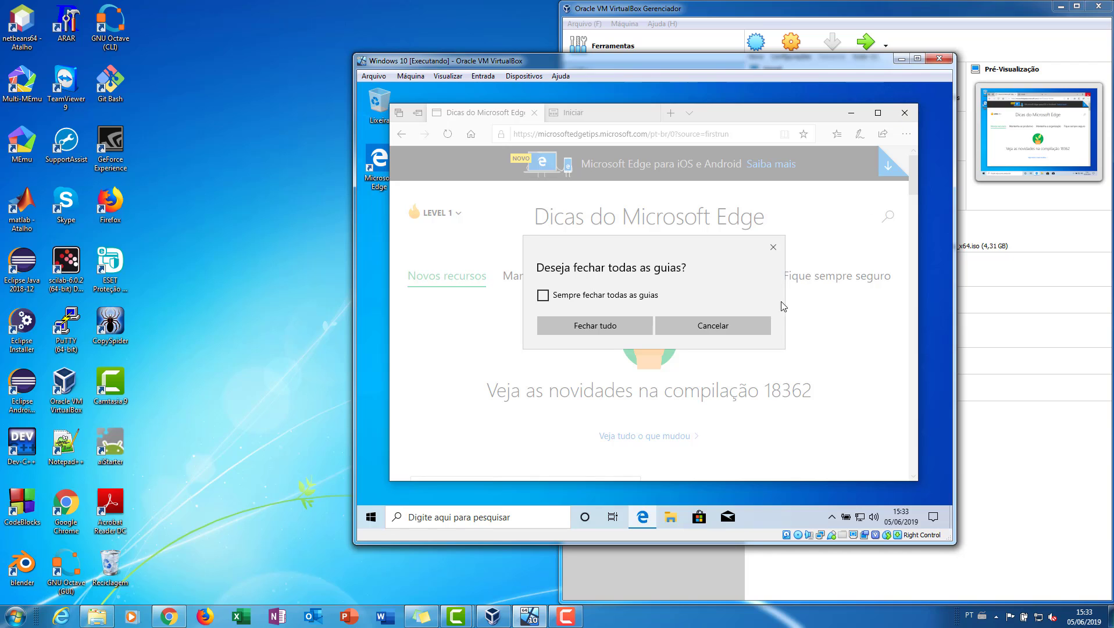
click(595, 326)
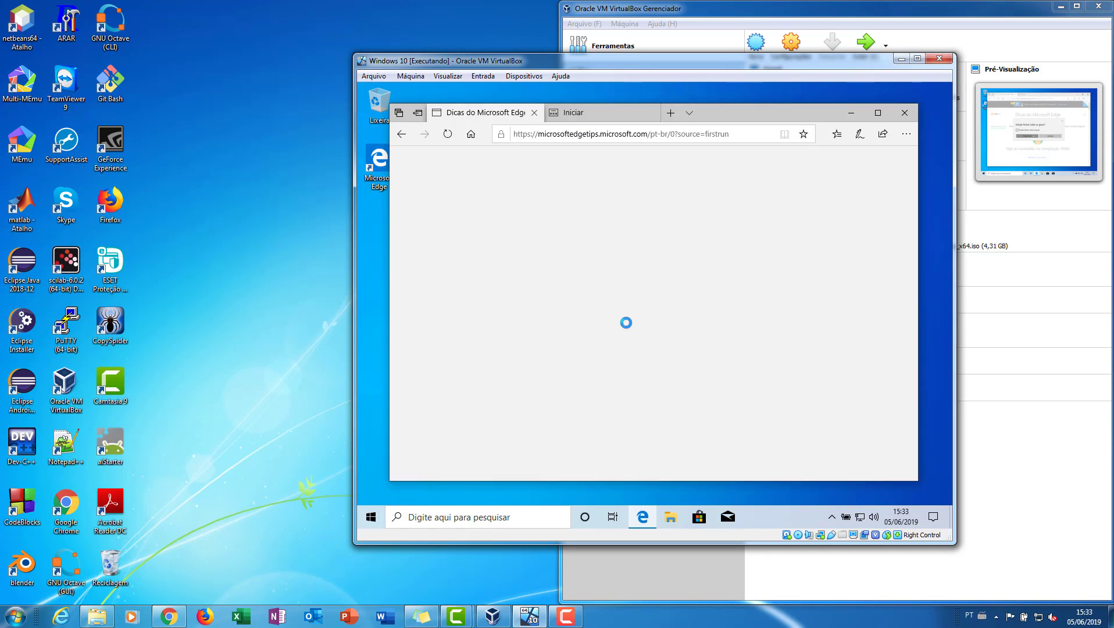